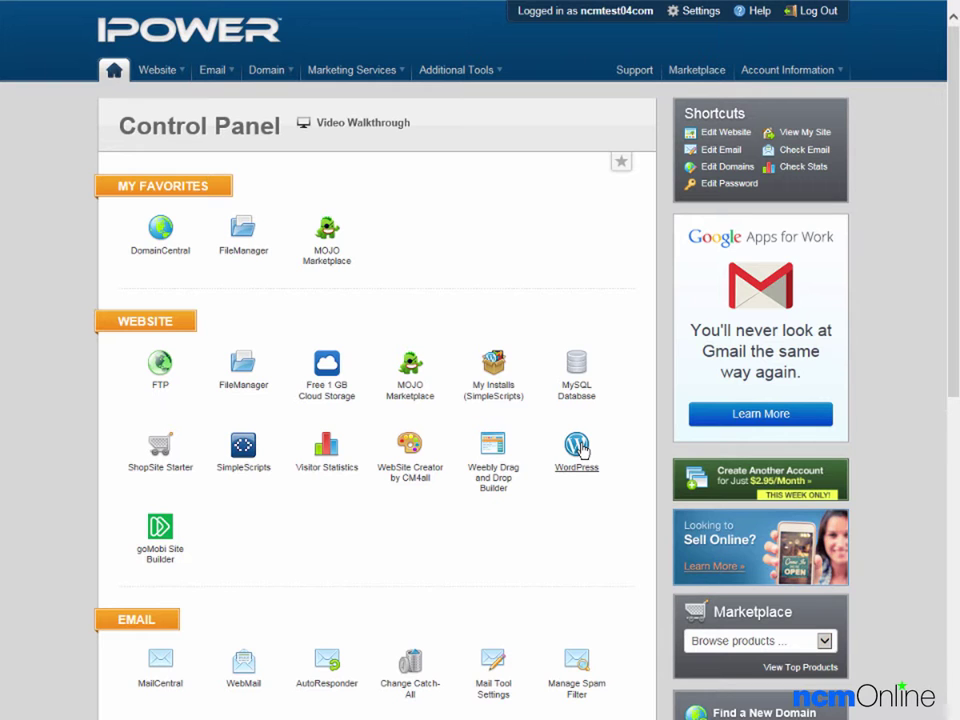
click(578, 447)
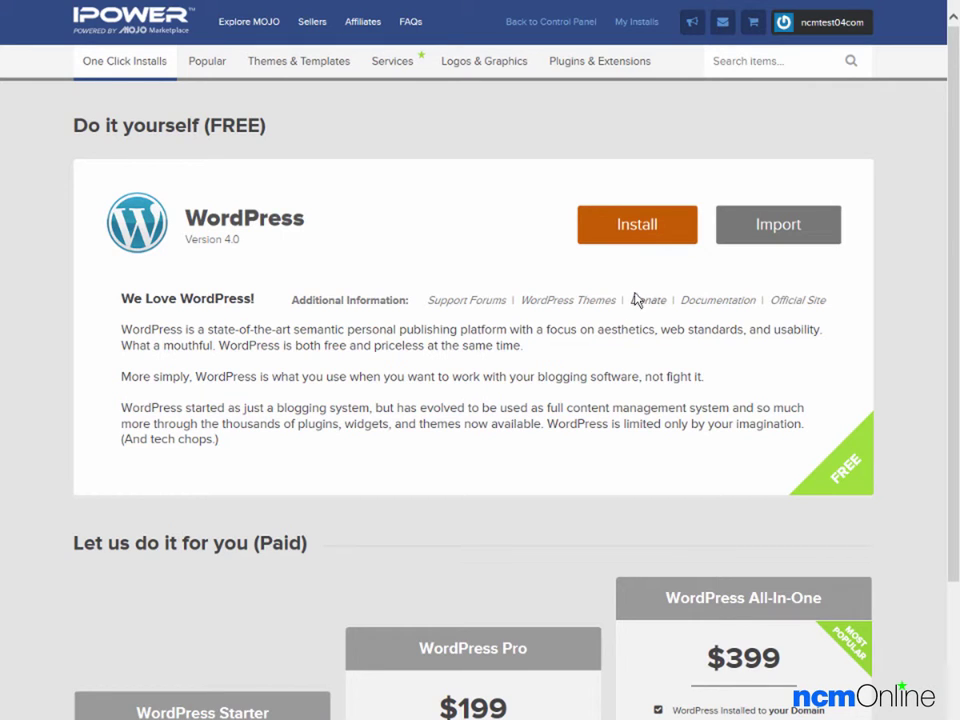
click(637, 226)
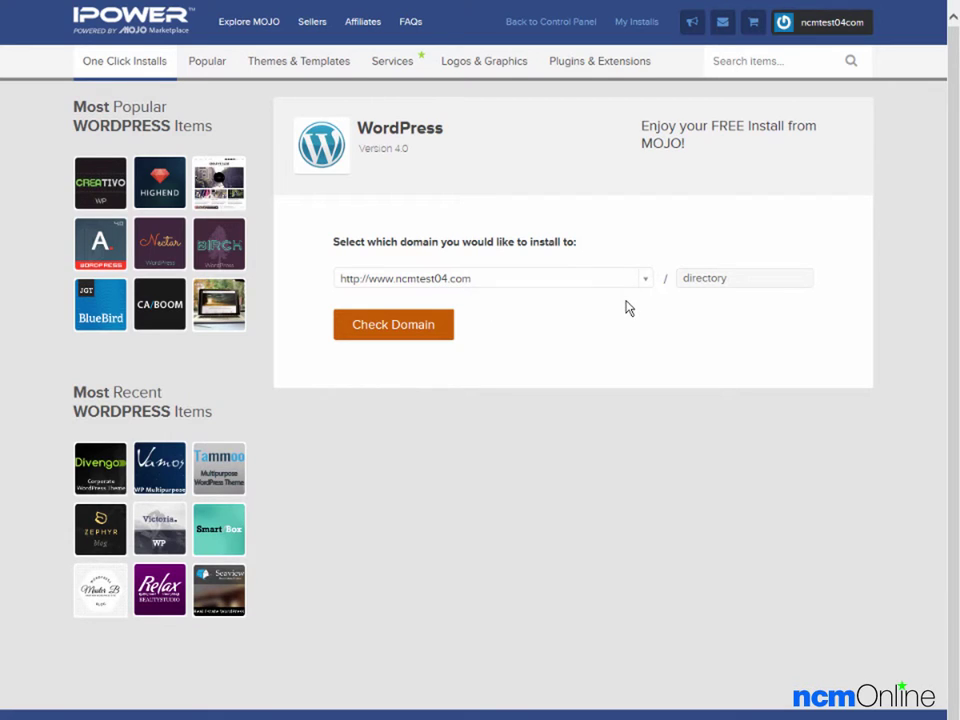
click(685, 280)
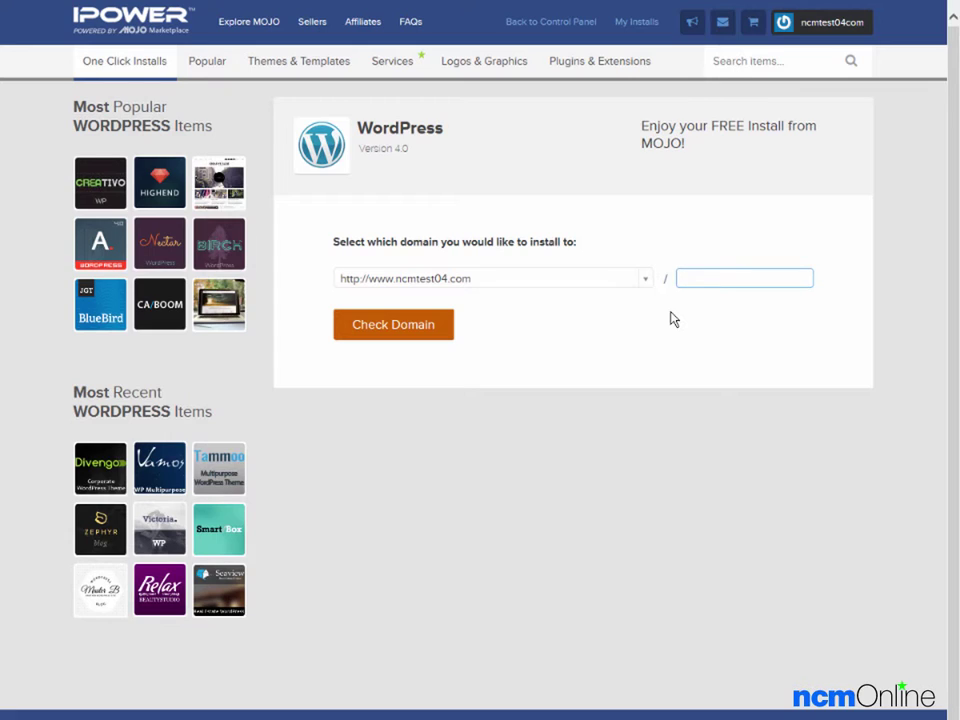
click(674, 319)
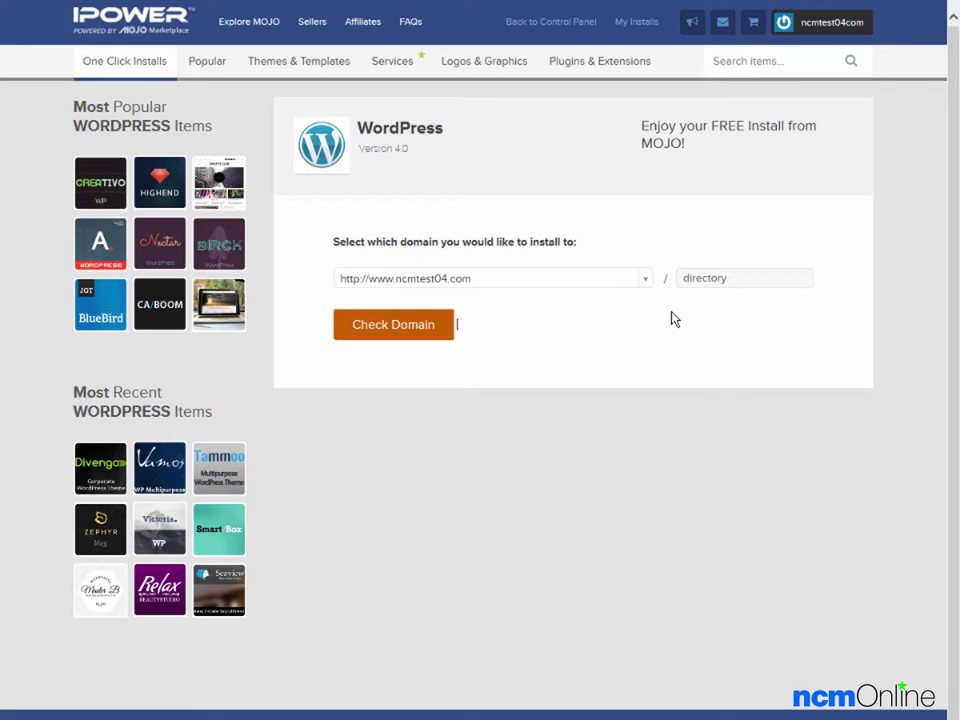
click(714, 281)
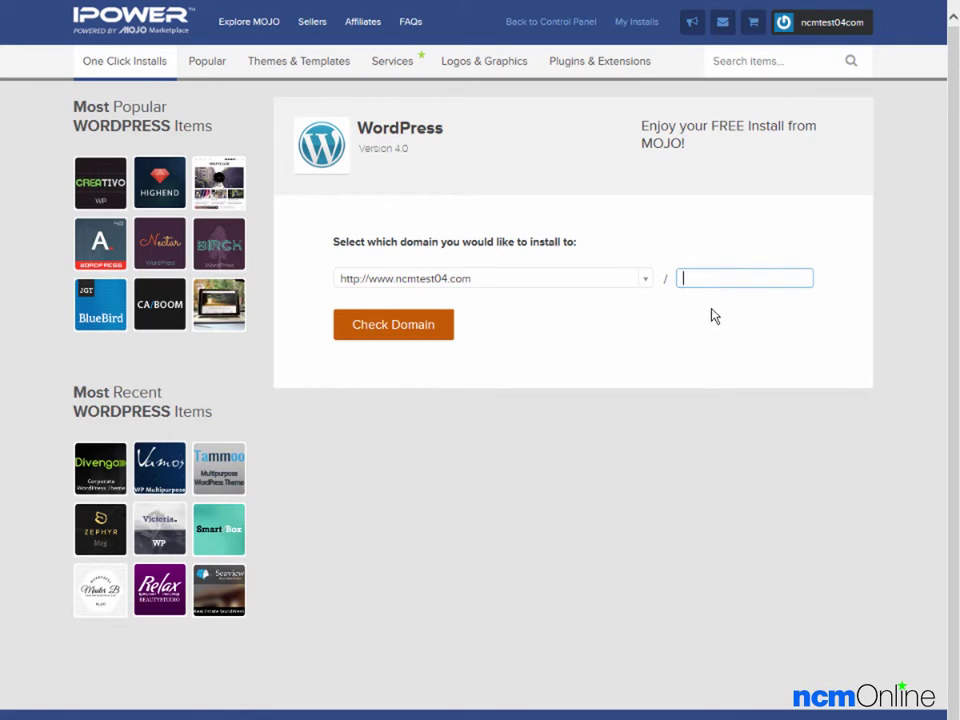
click(714, 317)
click(386, 332)
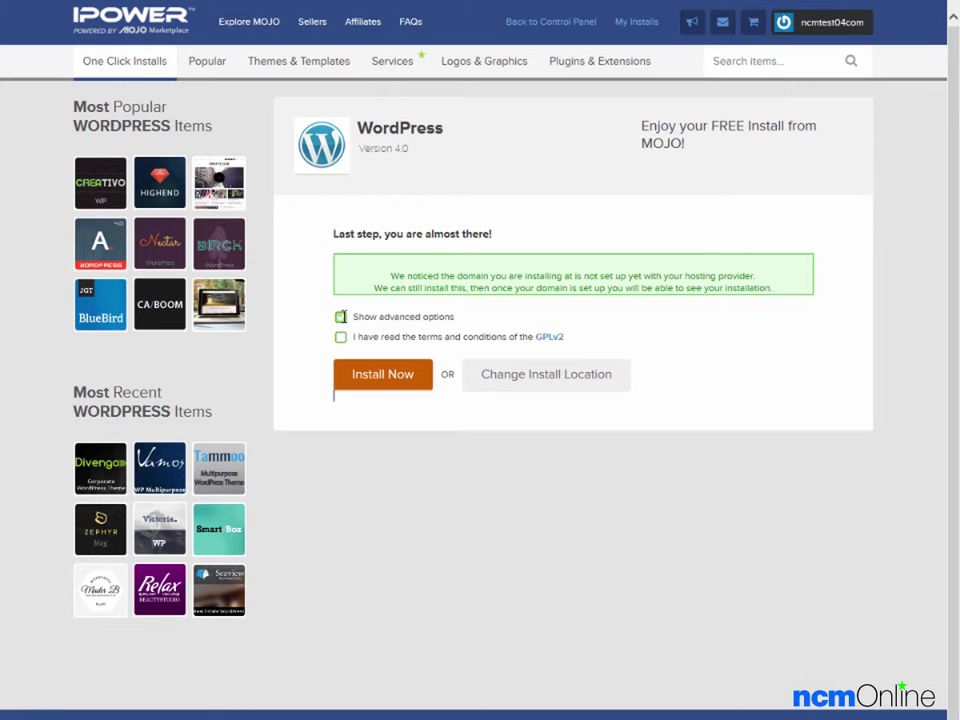
In the advanced options, replace the default site title with 'NCM Test Site'
click(340, 316)
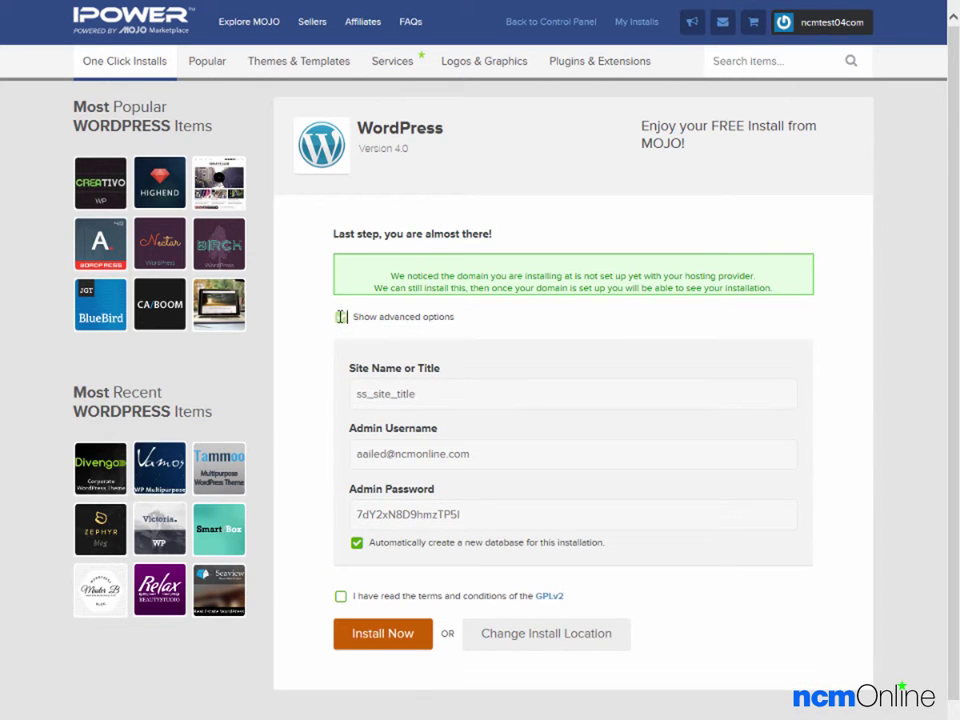
click(429, 396)
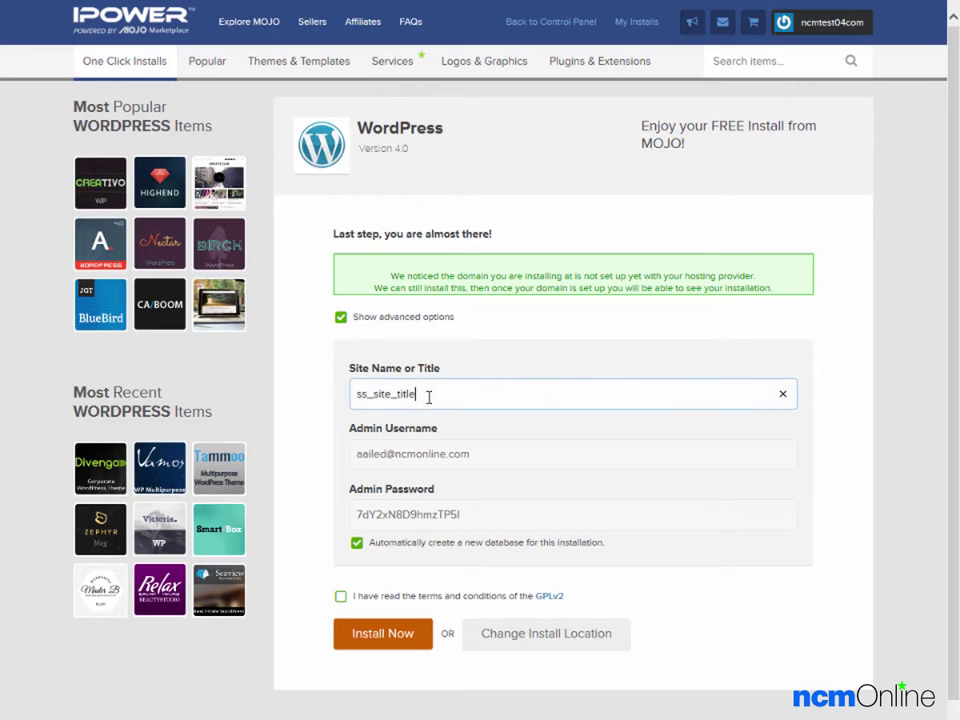
click(783, 393)
text(NCM Test Site)
Copy the generated admin password to the clipboard
key(Tab)
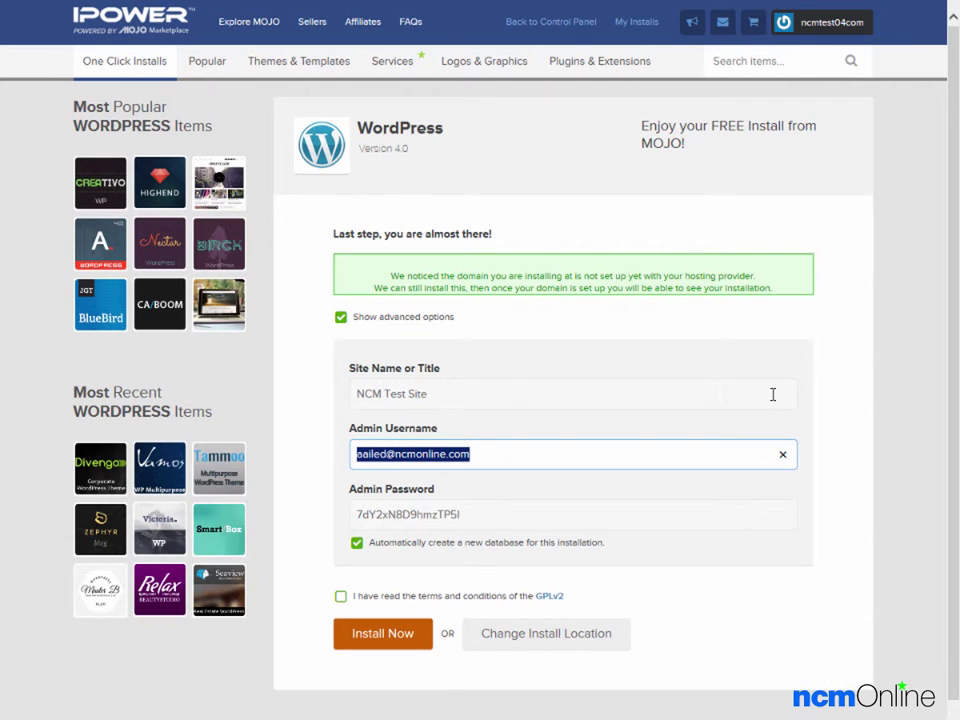
key(Tab)
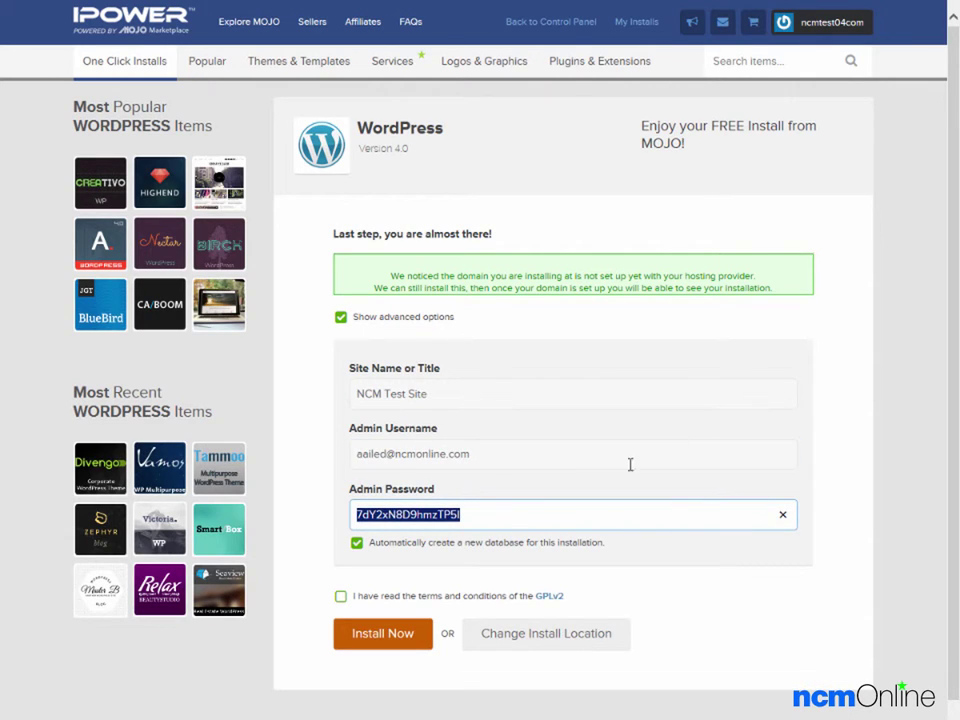
right_click(429, 516)
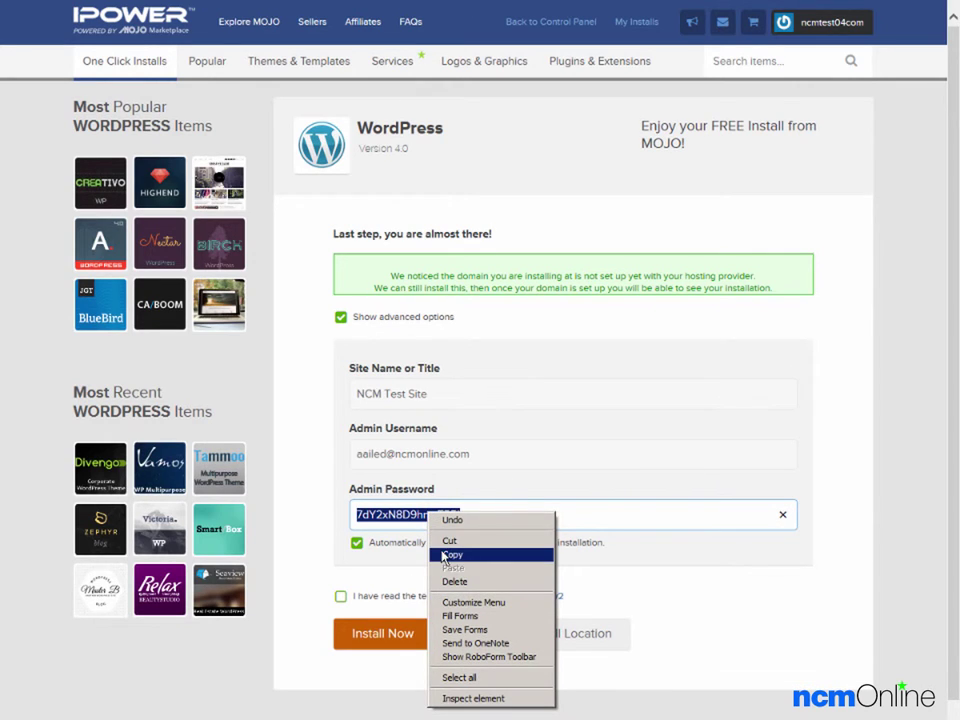
click(444, 555)
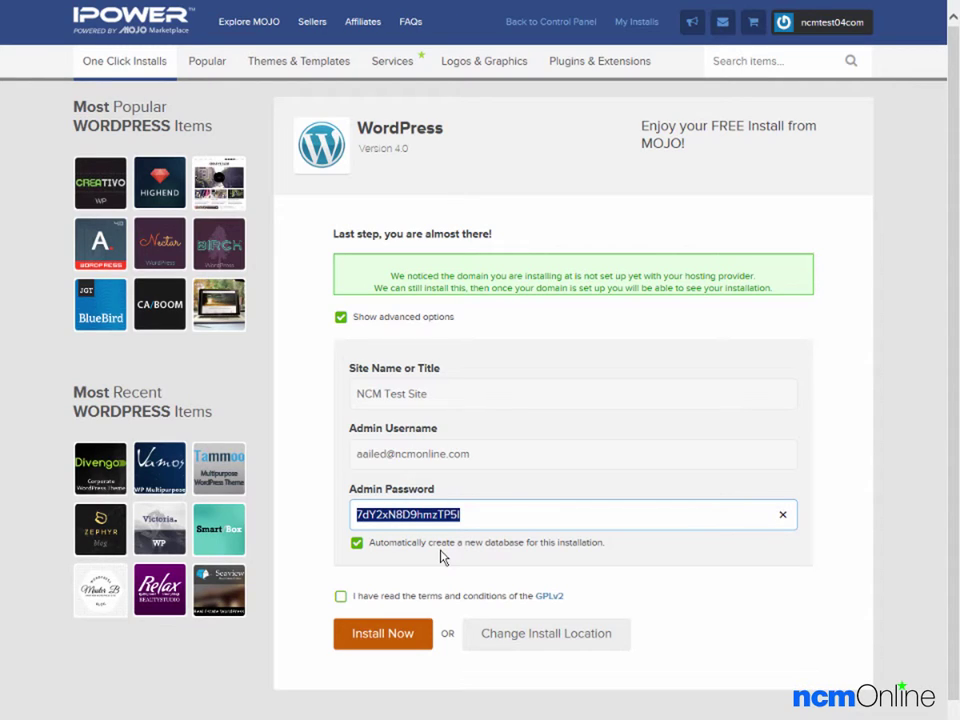
Keep automatic database creation enabled and accept the GPLv2 terms
click(356, 543)
click(356, 543)
click(341, 595)
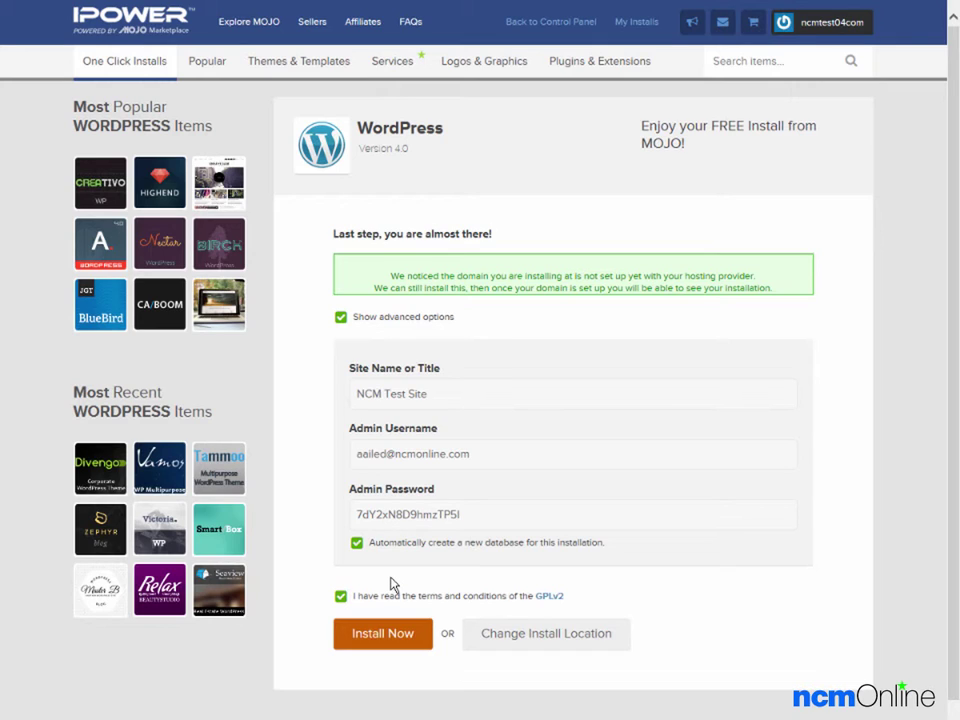
Run the WordPress installation and dismiss the theme upsell popup
click(380, 636)
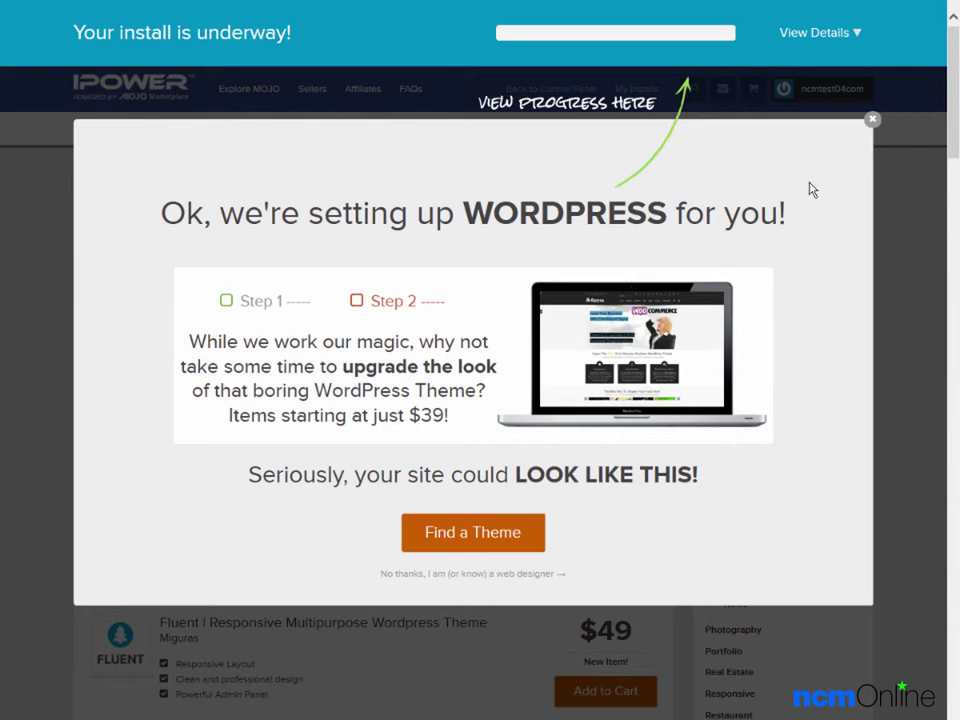
click(871, 124)
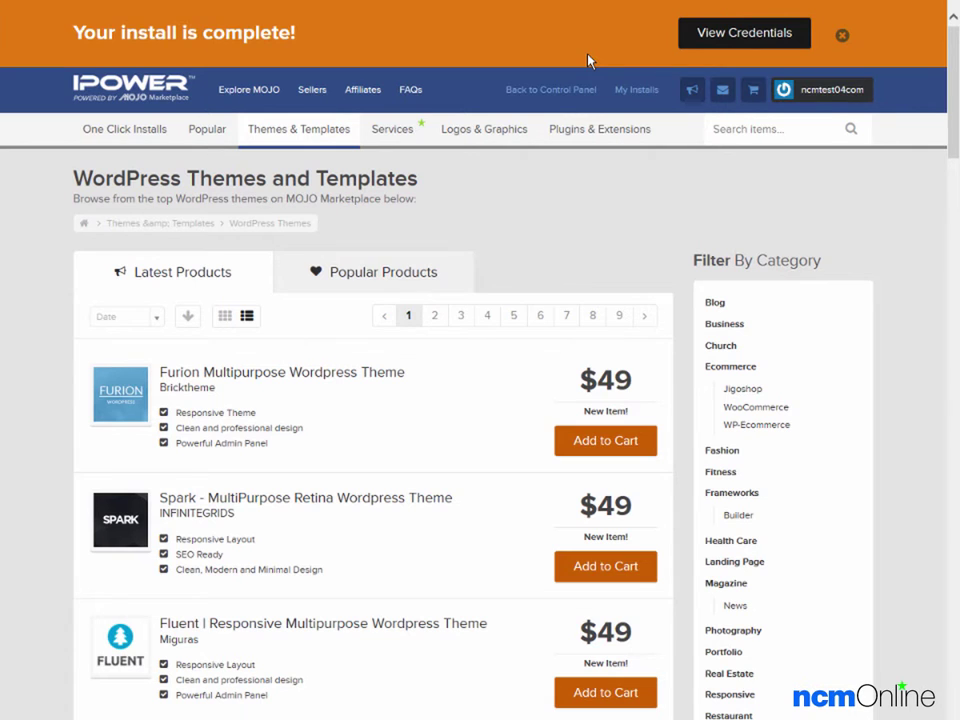
Reveal the new install's URL, admin URL, username and password, dismissing the promotions
click(735, 40)
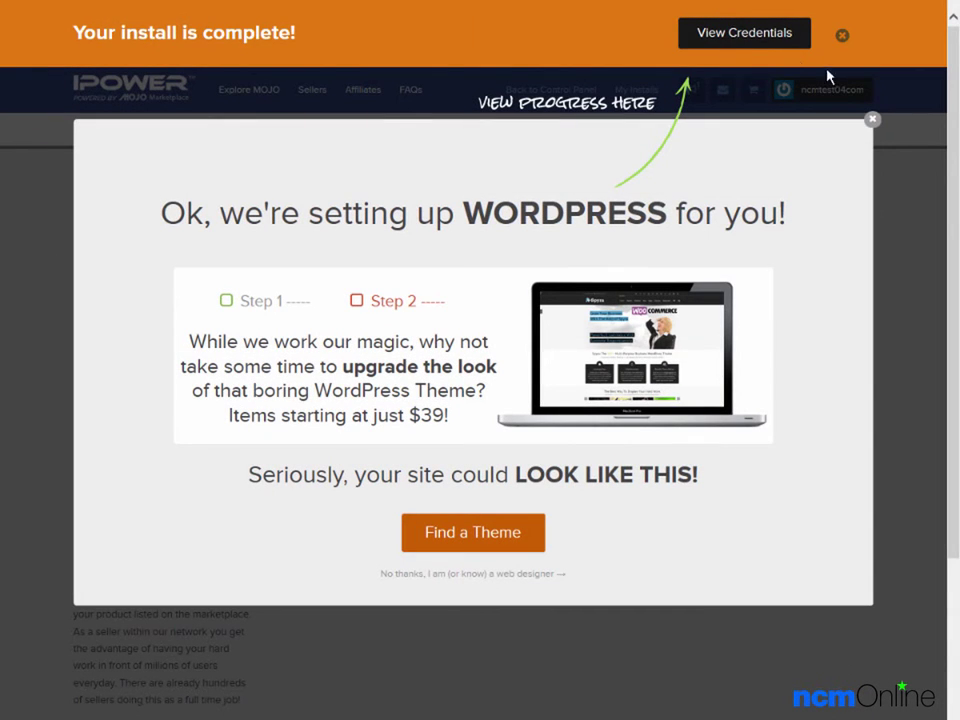
click(872, 121)
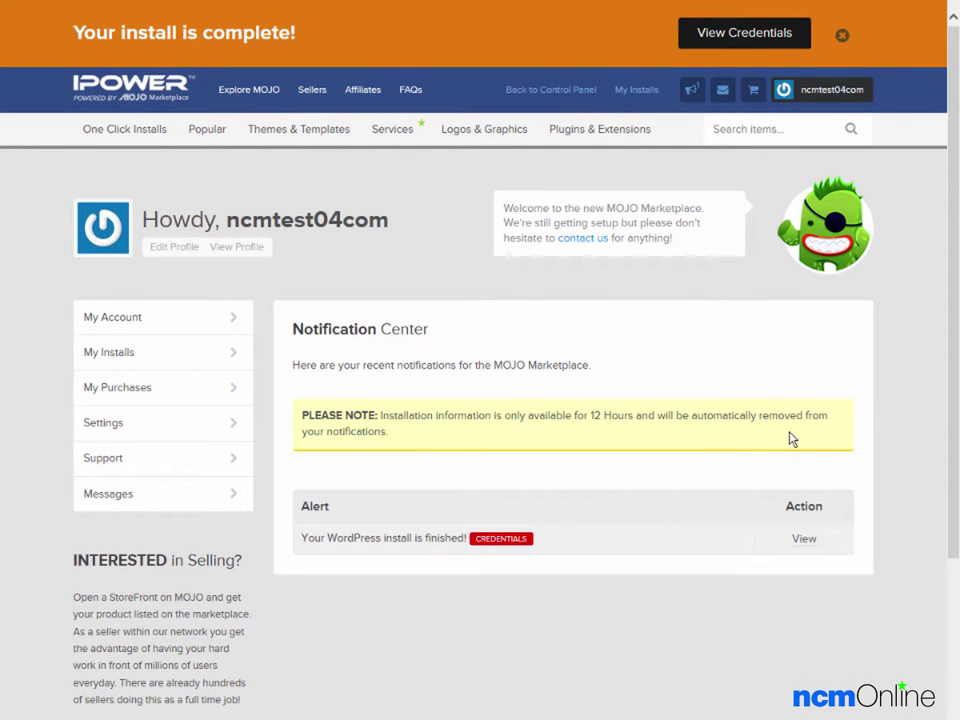
click(805, 541)
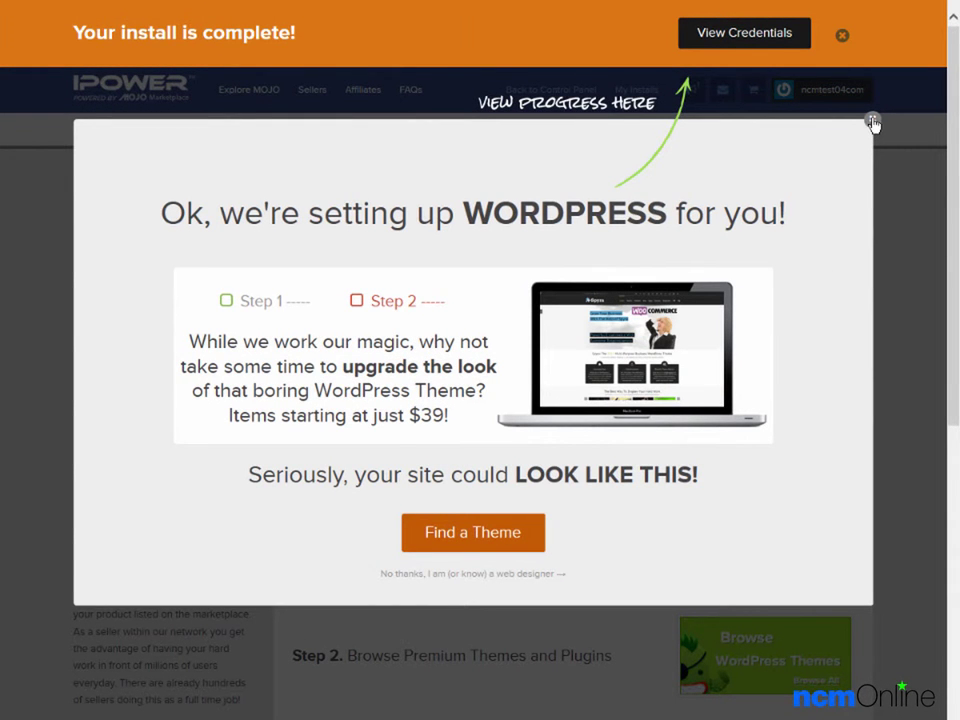
click(872, 121)
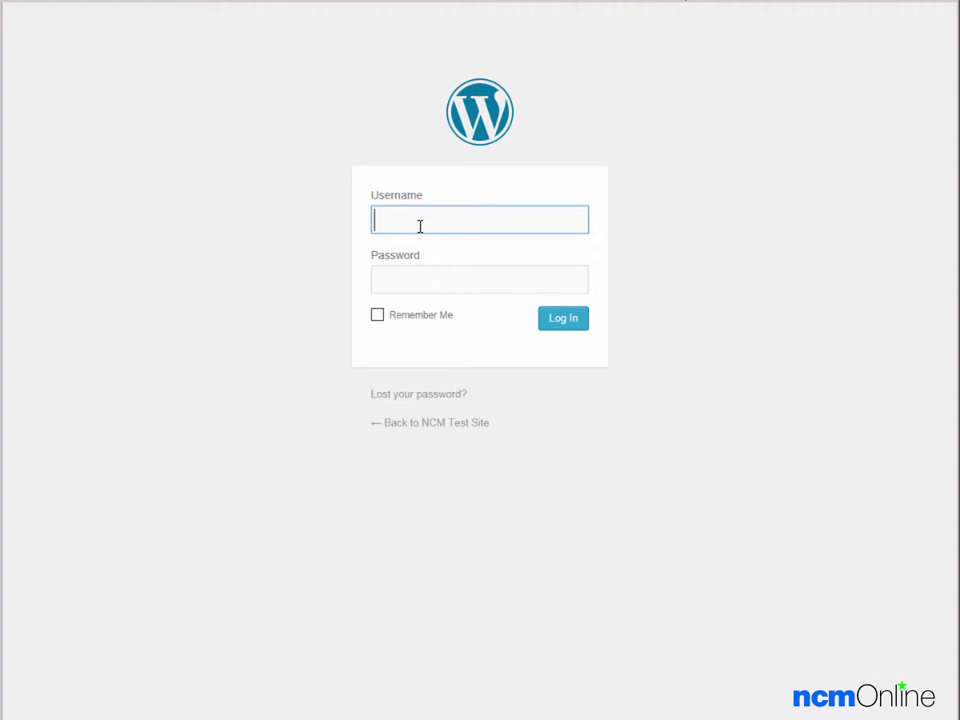
Log in to the WordPress admin with the account e-mail and the pasted password
key(Tab)
key(ctrl+v)
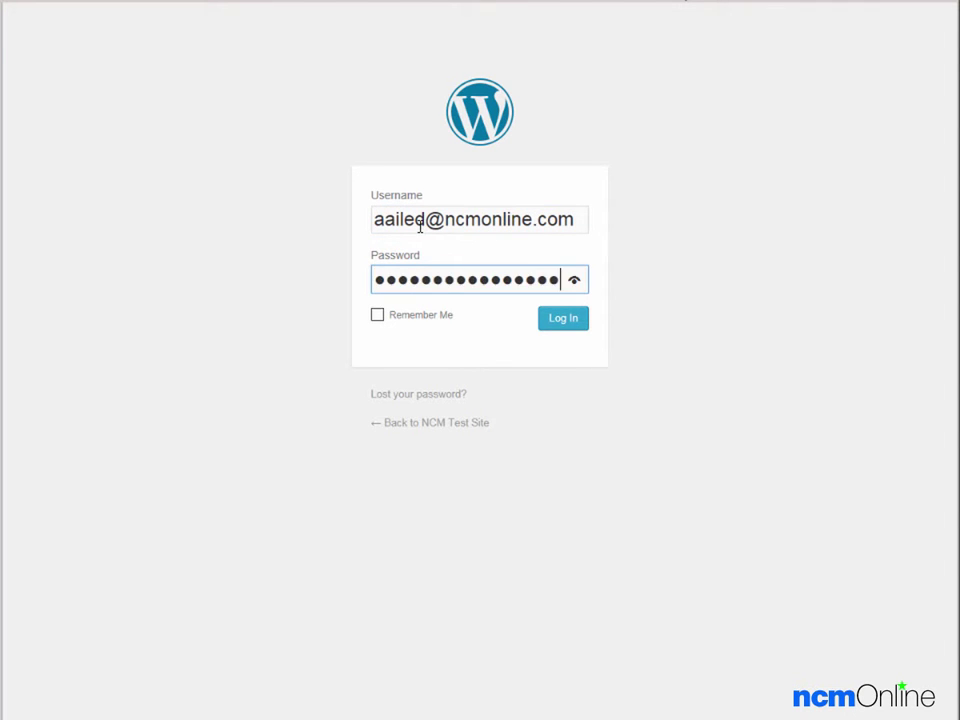
click(564, 322)
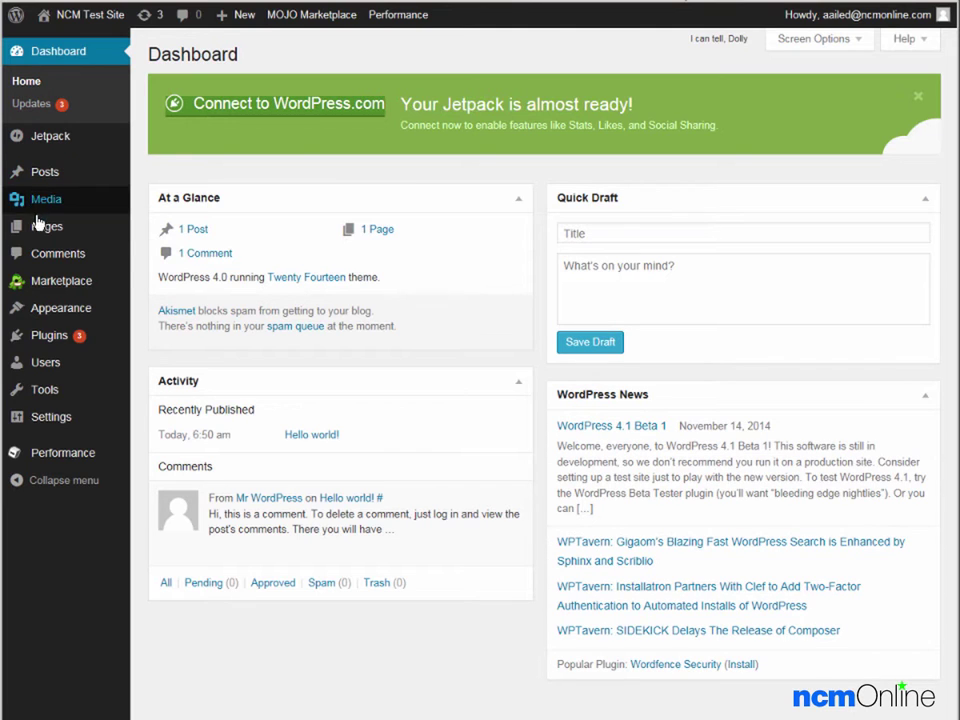
mouse_move(40, 243)
mouse_move(43, 290)
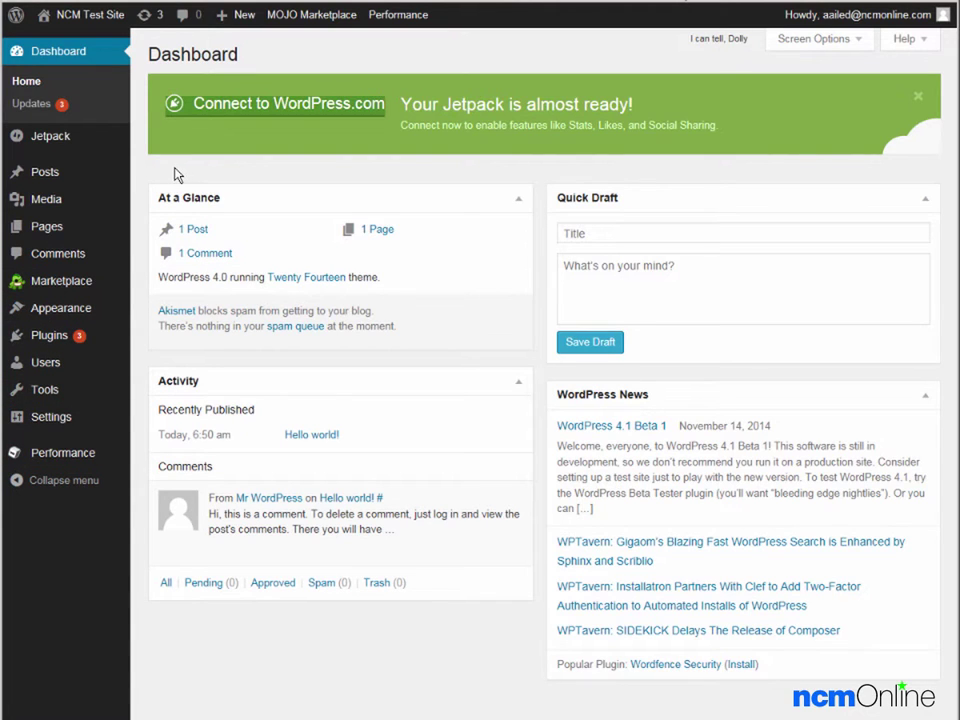
mouse_move(240, 17)
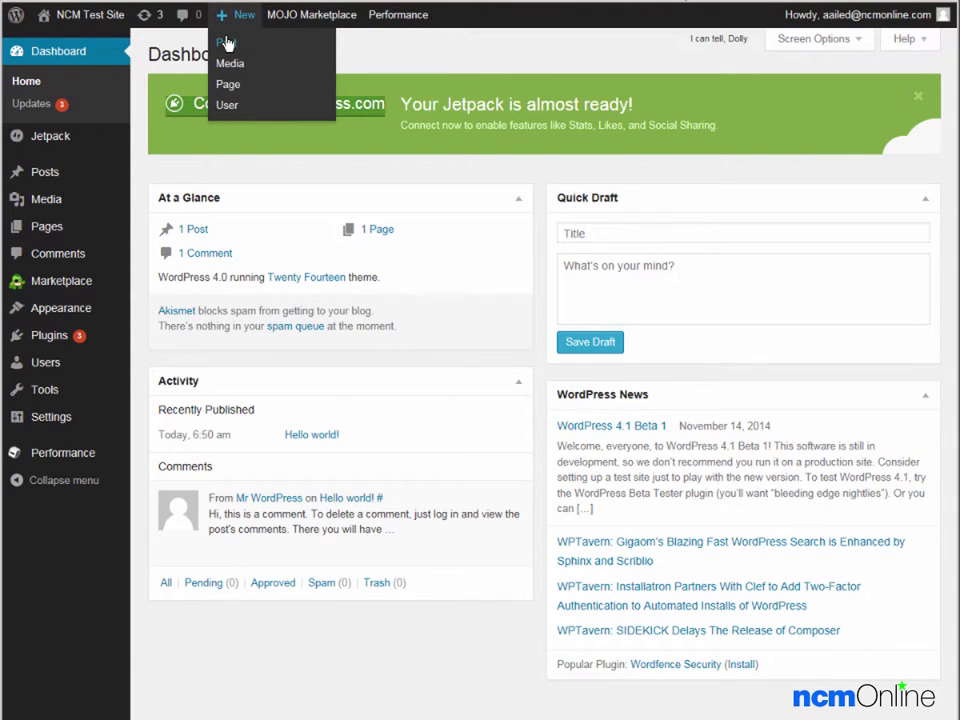
Open a blank post in the editor via + New > Post, leaving title and body empty
click(227, 44)
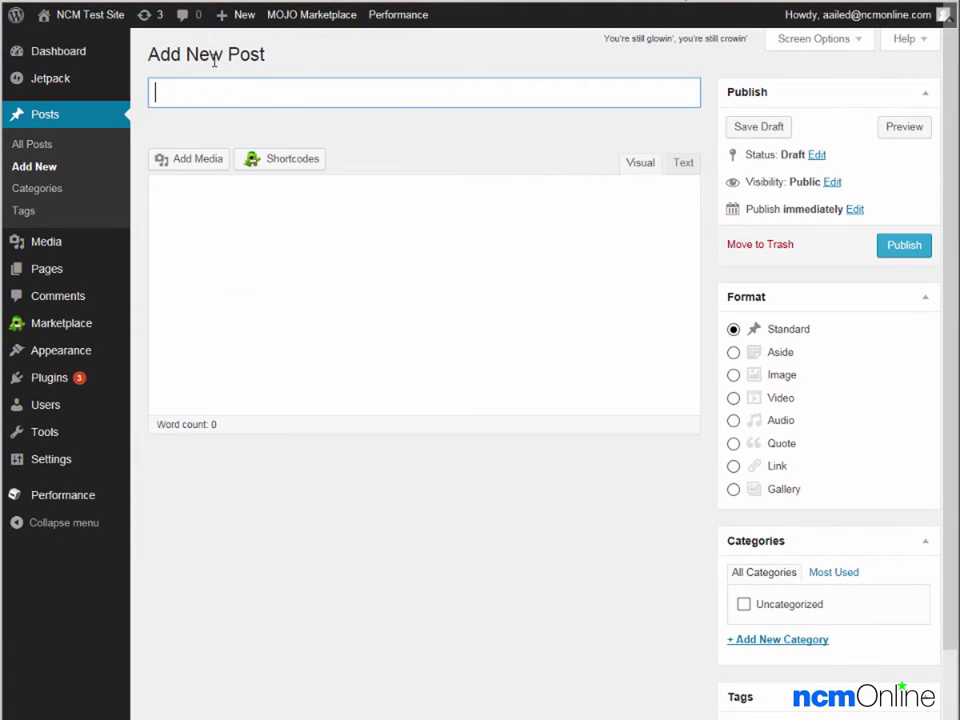
click(205, 94)
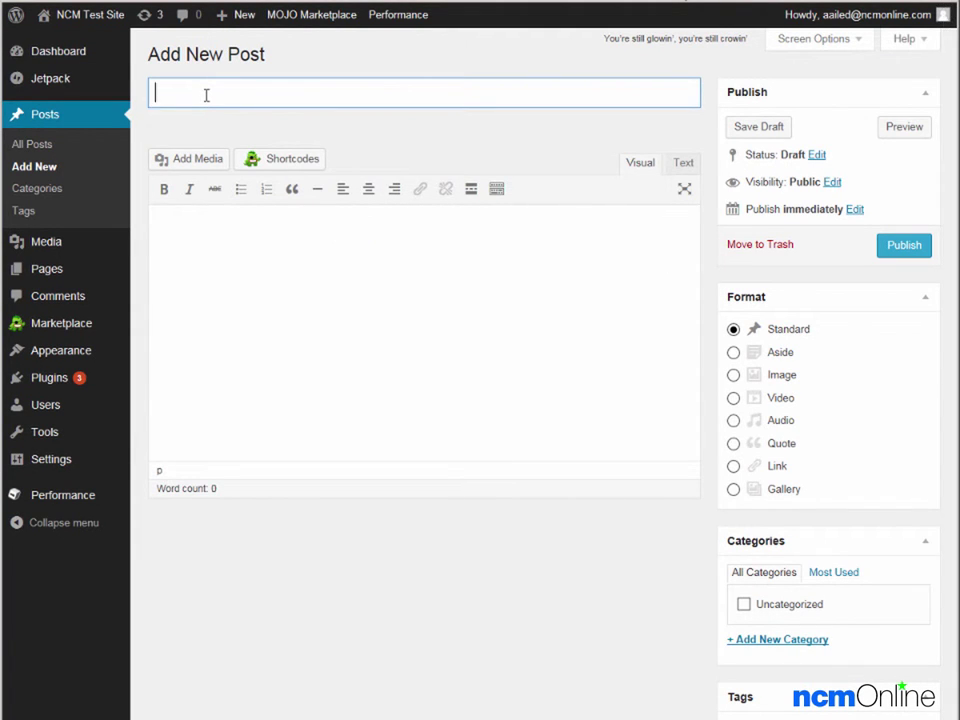
click(215, 246)
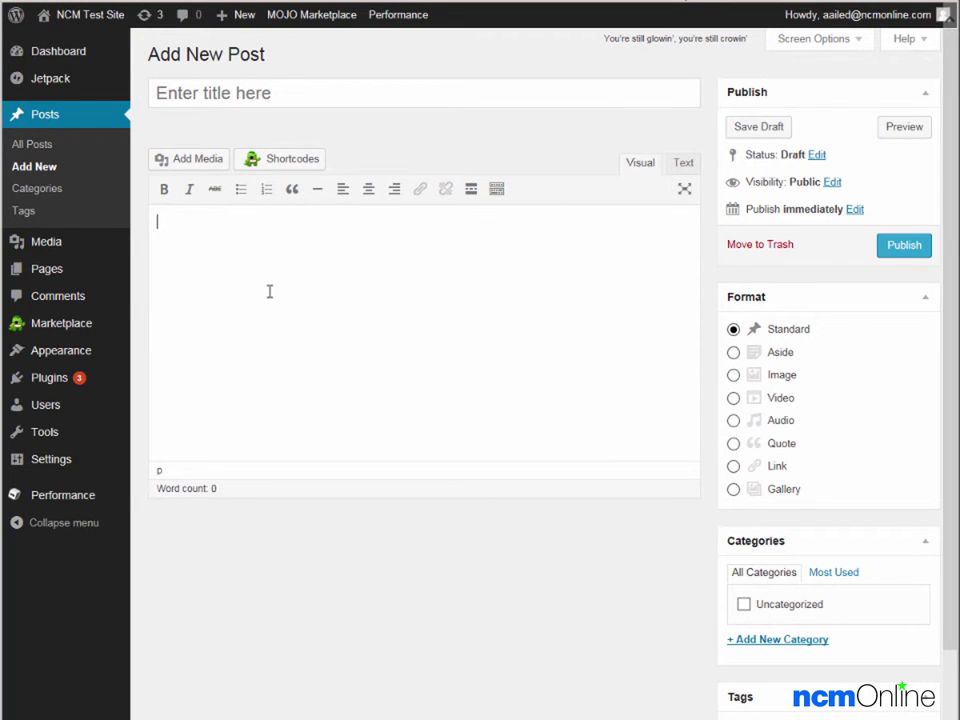
mouse_move(96, 33)
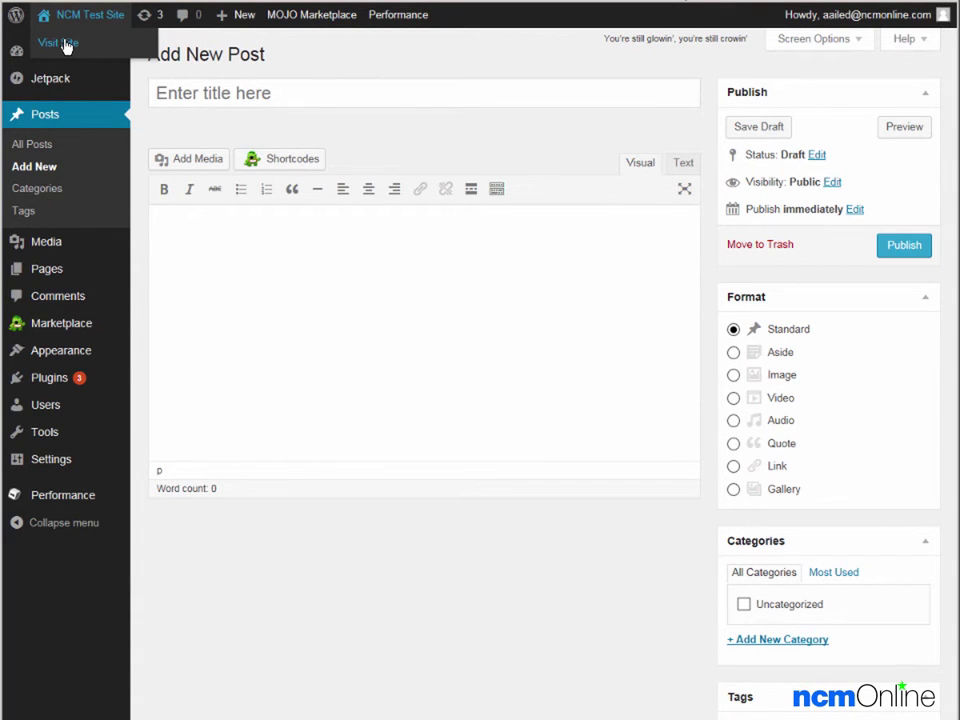
Visit the NCM Test Site's public front page from the admin bar
click(60, 43)
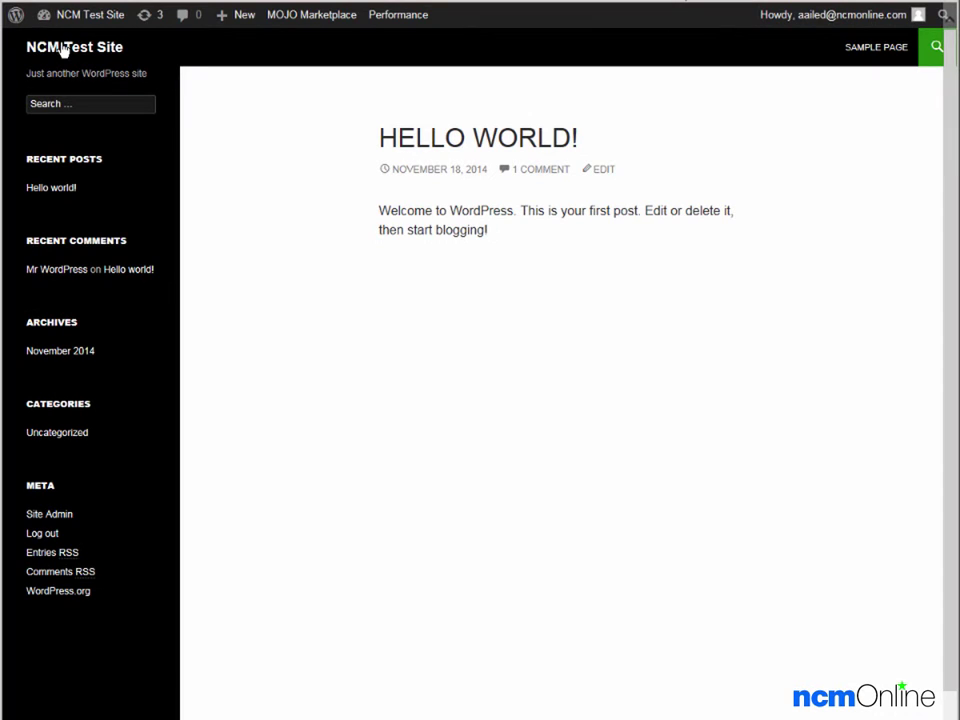